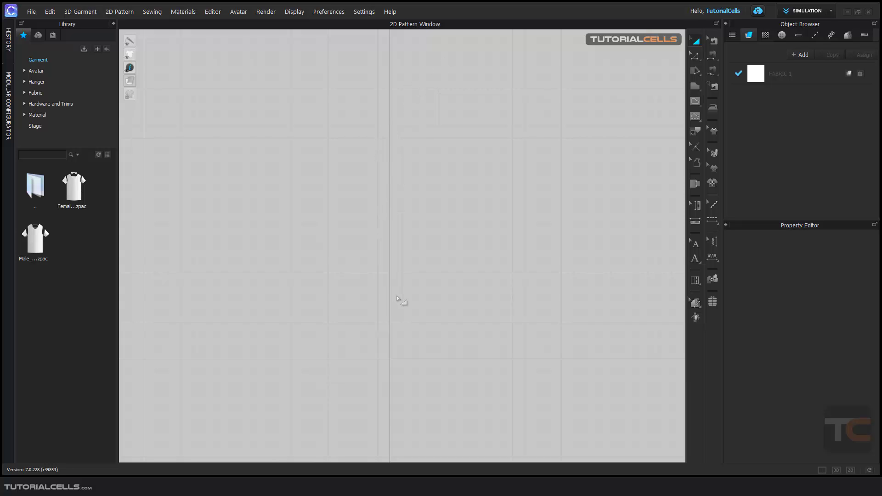
Step: Draw a closed six-point half-bodice pattern with edges of about 39, 47, 73, 93 and 65 cm and a straight vertical center edge
right_click_drag(397, 298, 437, 189)
left_click(693, 87)
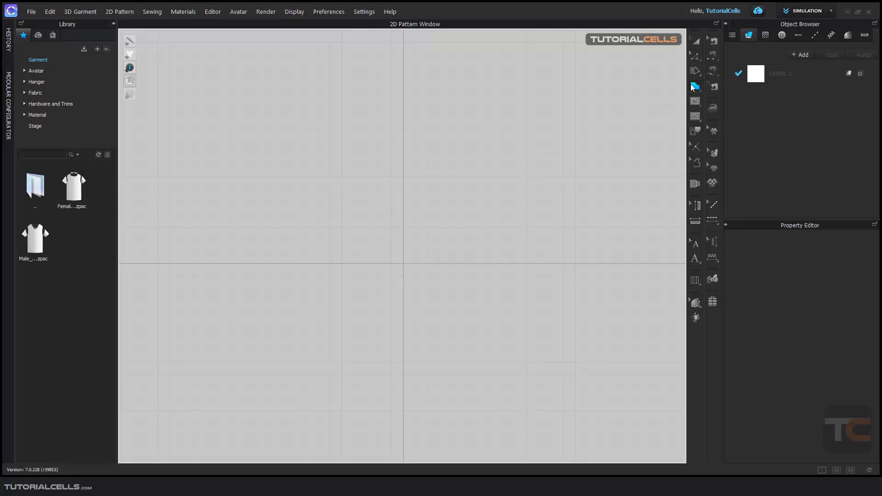
left_click(403, 169)
left_click(450, 157)
left_click(497, 191)
left_click(470, 276)
left_click(483, 388)
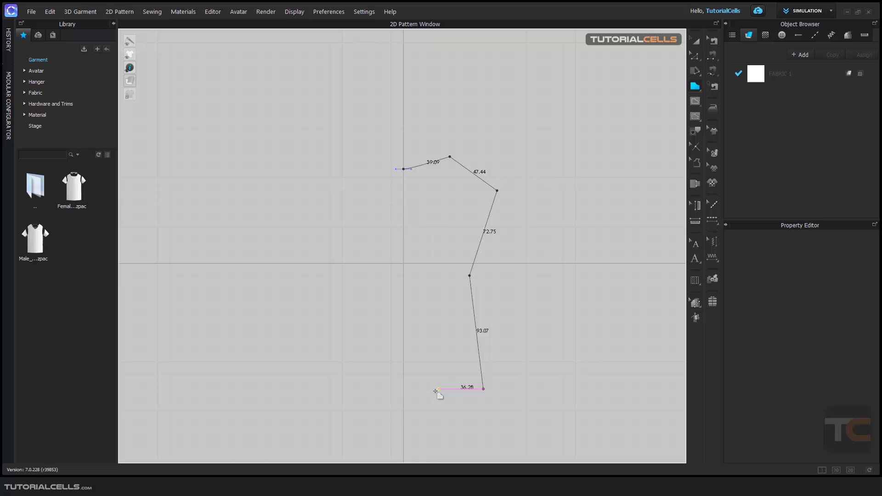
left_click(404, 389)
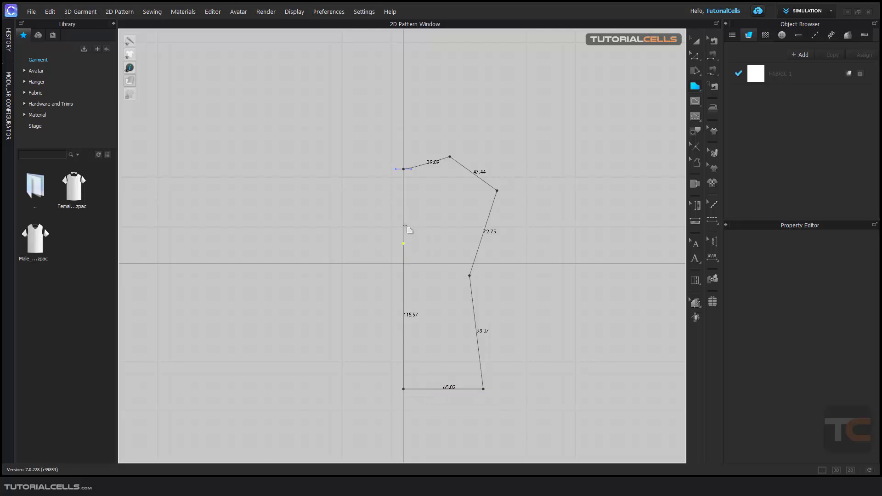
left_click(404, 169)
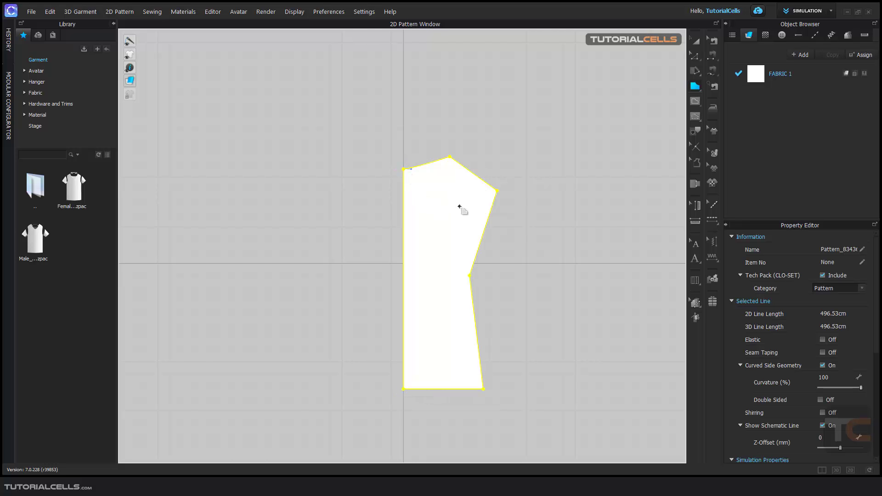
Step: Copy the half-bodice pattern and mirror-paste it level with the original, about 97 cm to its left
middle_click_drag(461, 208, 385, 182)
left_click(695, 41)
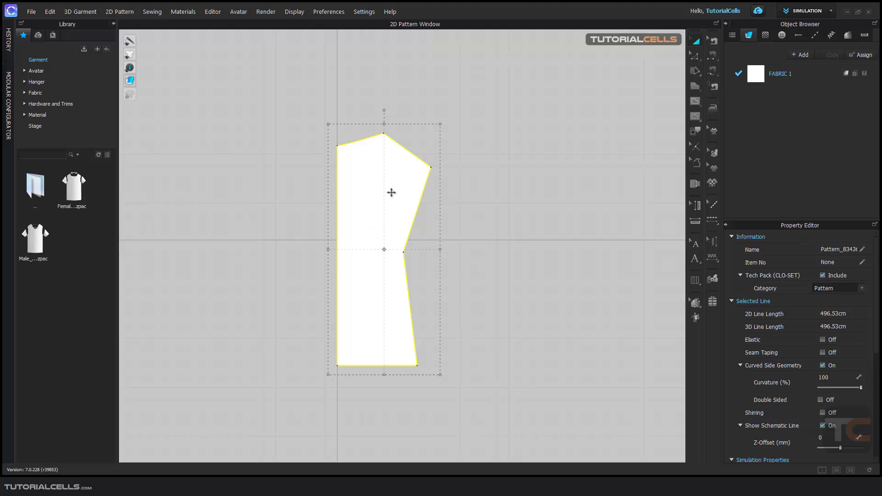
left_click_drag(391, 192, 392, 193)
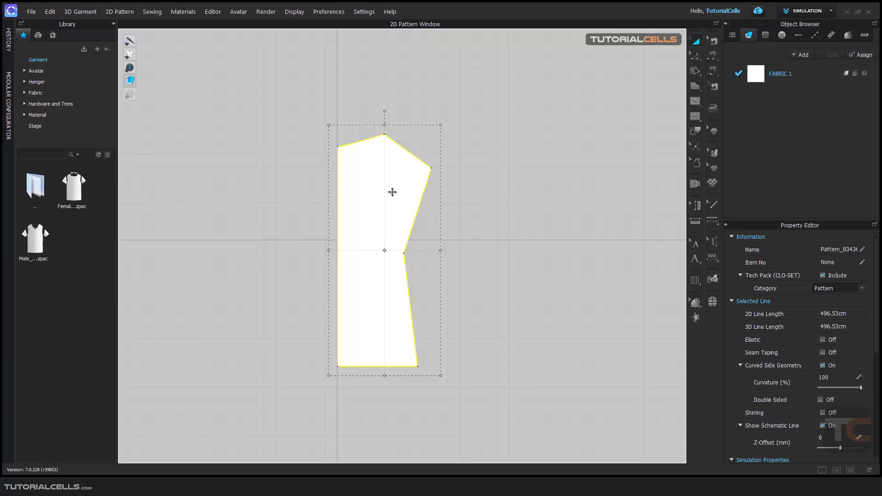
scroll(392, 192, "down", 2)
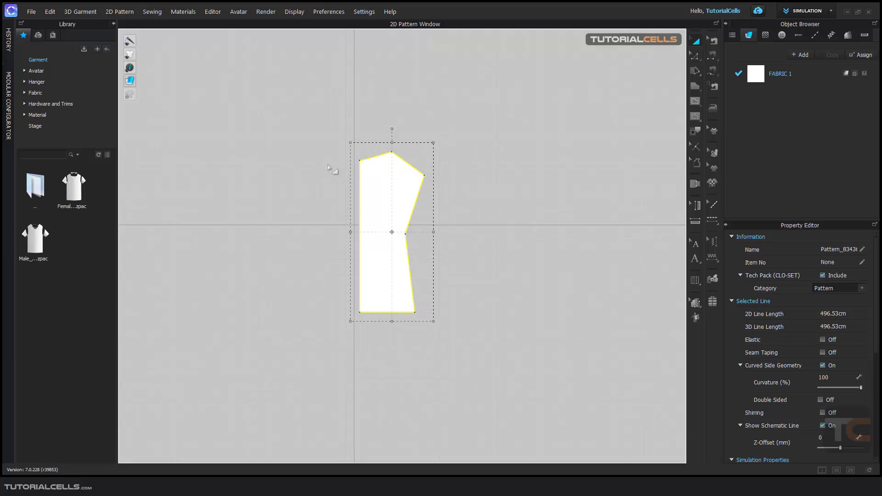
right_click(373, 173)
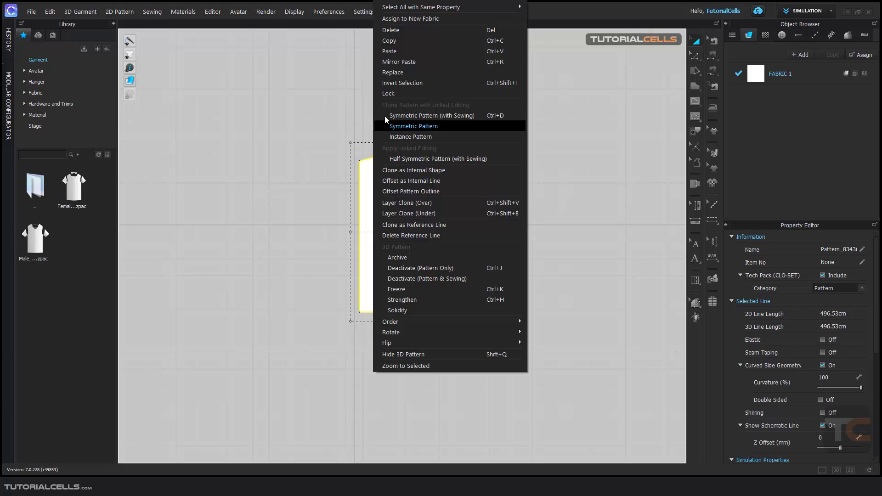
left_click(404, 43)
right_click(391, 162)
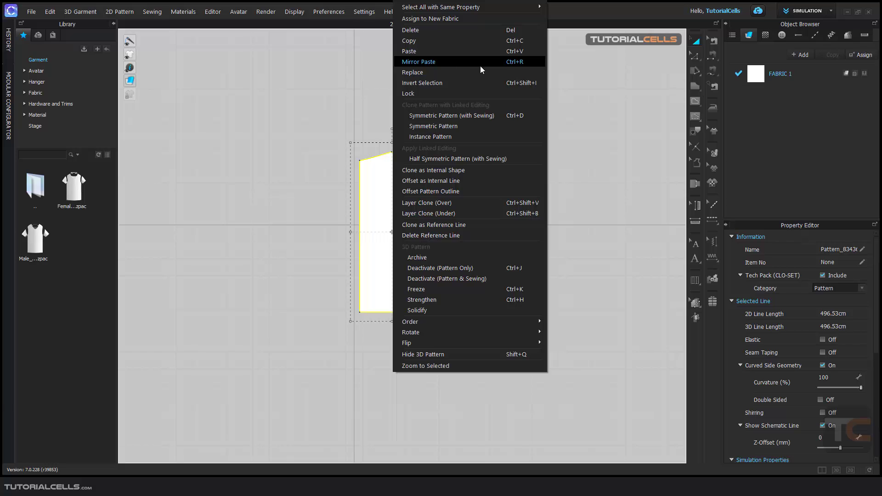
left_click(516, 65)
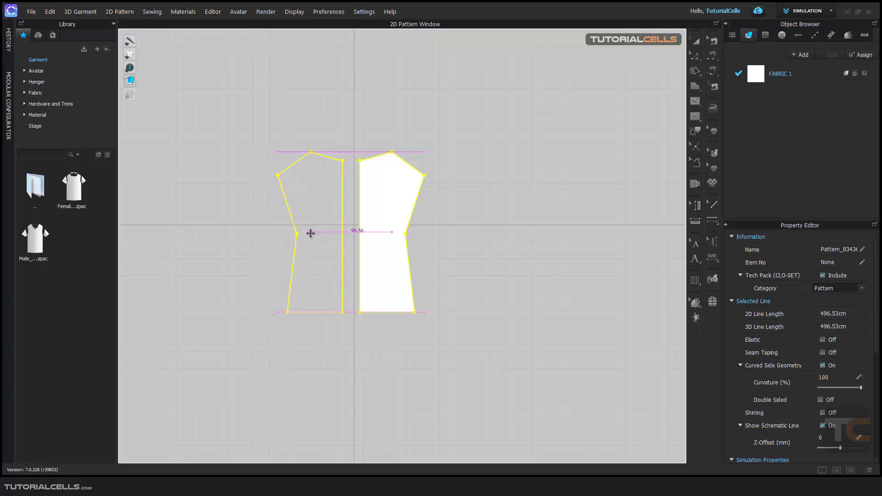
left_click(311, 236)
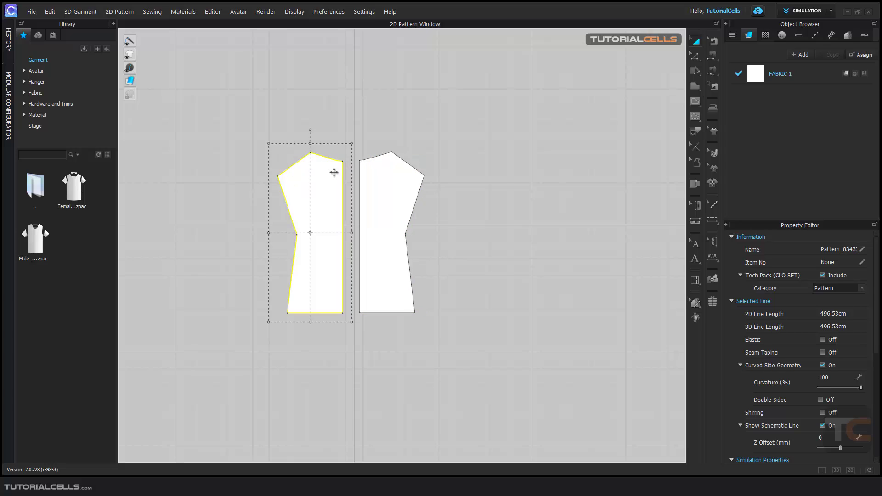
Step: Move the mirrored copy closer to the original and shift the original's outer shoulder point outward
left_click_drag(334, 172, 344, 175)
left_click(375, 175)
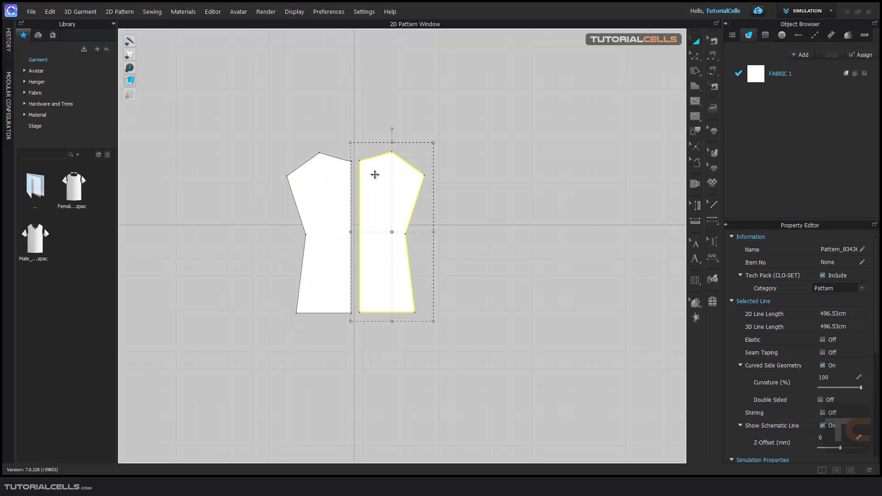
key("z")
left_click_drag(425, 176, 433, 175)
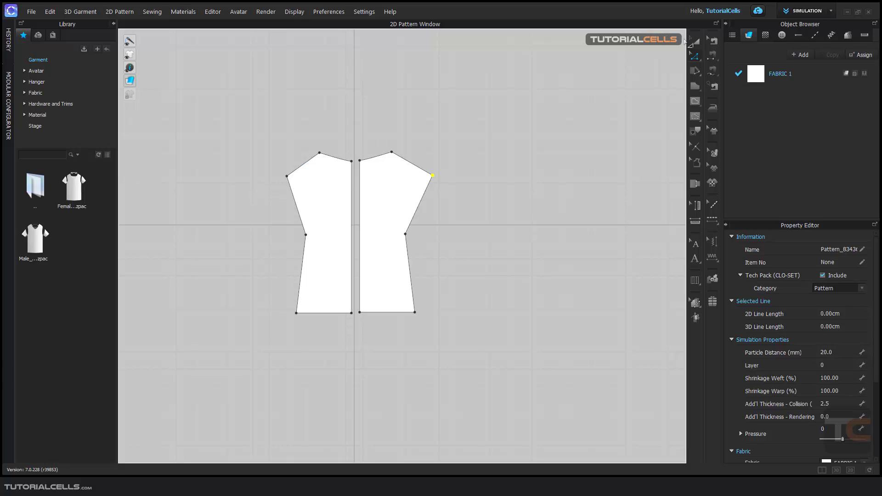
Step: Reposition the two pieces level with each other with a wider gap, and delete the mirrored copy
key("a")
left_click_drag(385, 201, 418, 199)
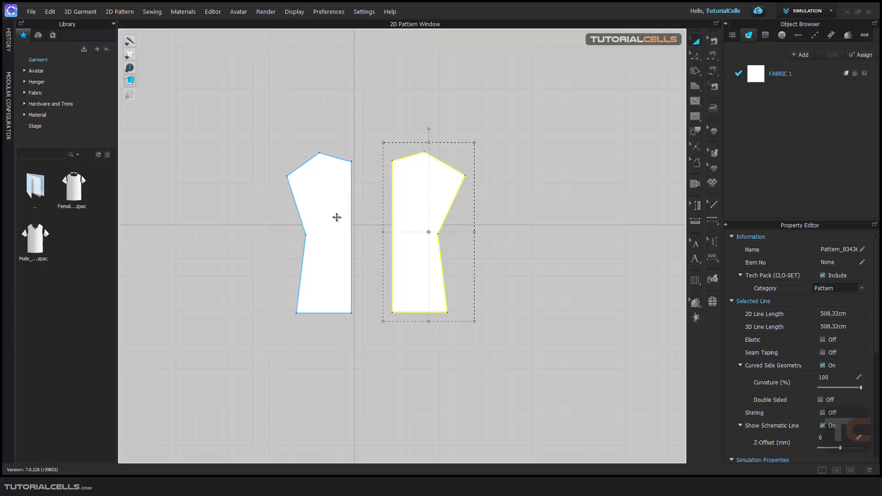
left_click_drag(337, 216, 314, 186)
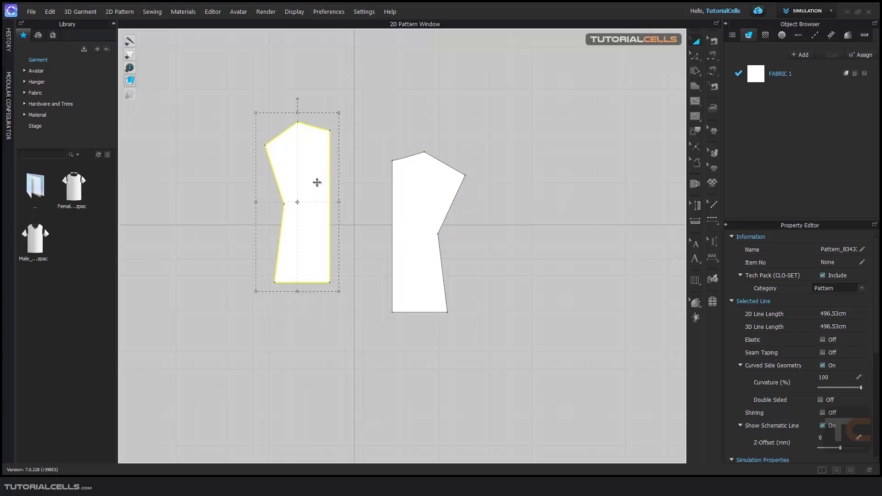
left_click_drag(402, 230, 385, 207)
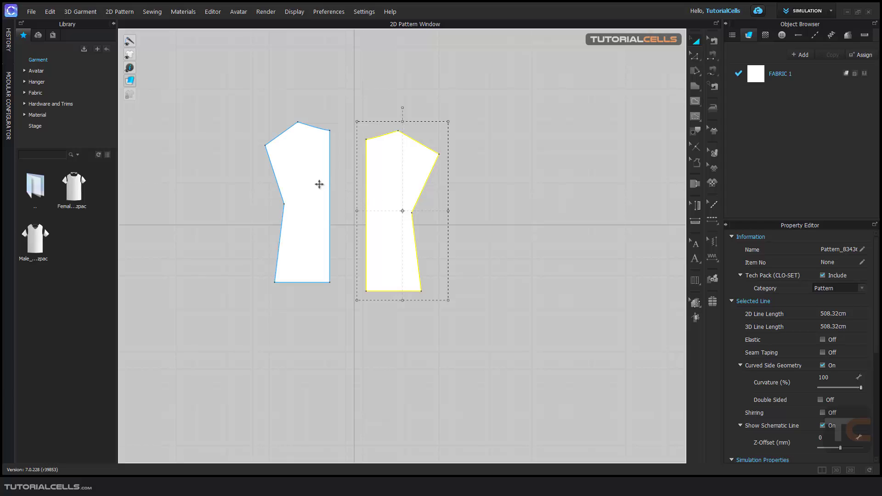
left_click_drag(319, 184, 329, 190)
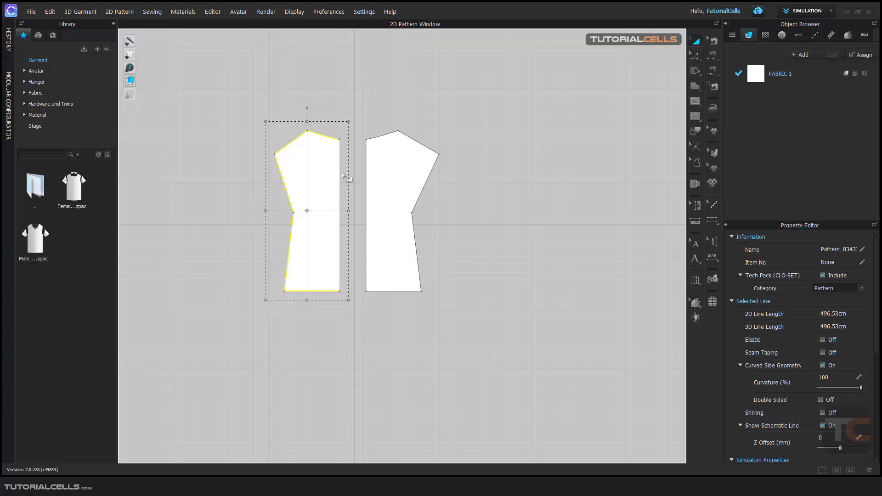
key("Delete")
Step: Copy the remaining piece, paste an ordinary duplicate to its right, and delete that duplicate
left_click(380, 176)
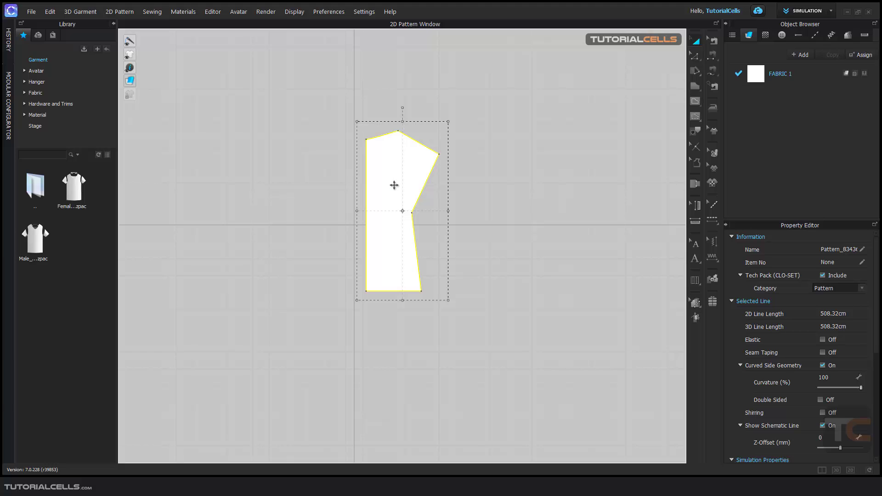
key("ctrl+c")
key("ctrl+v")
left_click(507, 231)
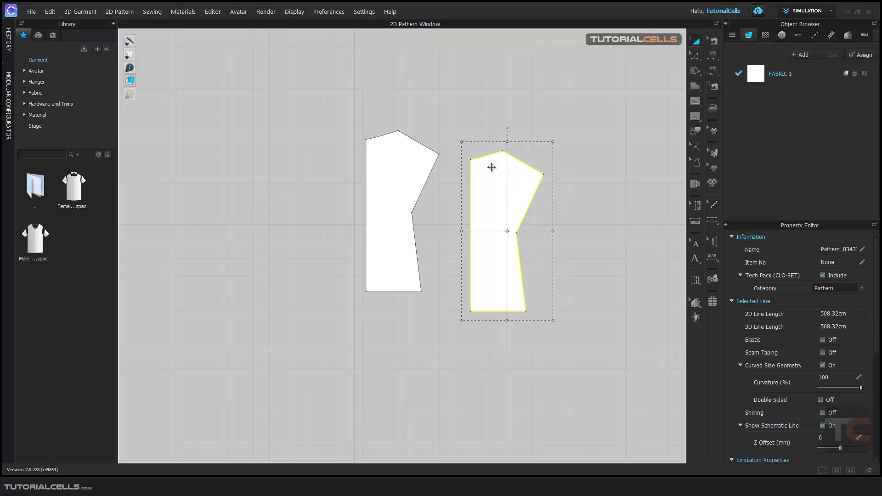
left_click_drag(494, 172, 497, 155)
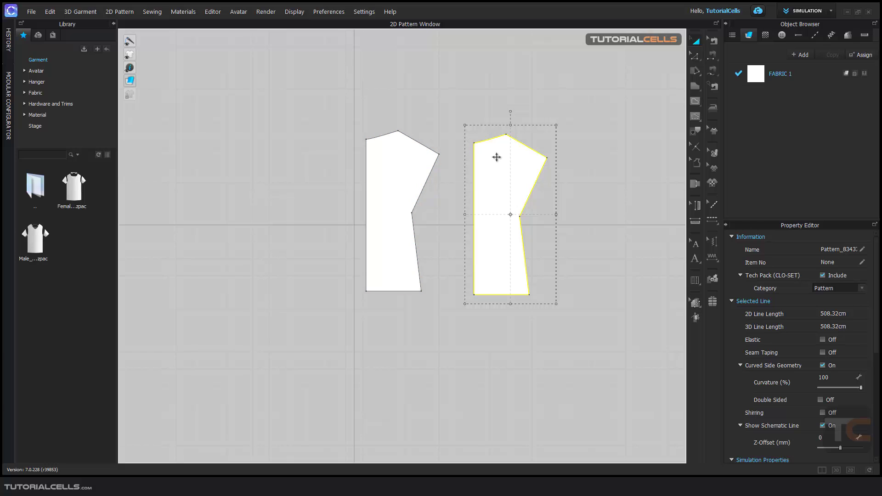
key("Delete")
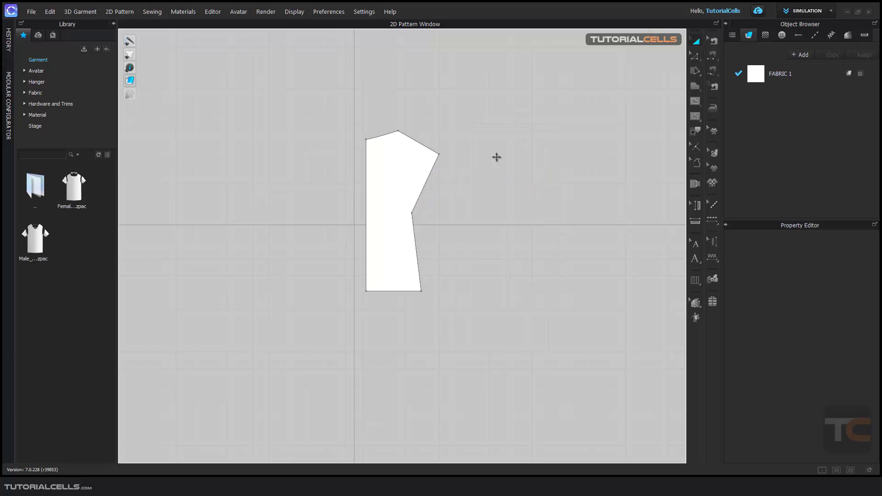
Step: Move the piece up and left, and clone it as an Instance Pattern placed about 124 cm away toward the lower right
left_click_drag(415, 169, 336, 141)
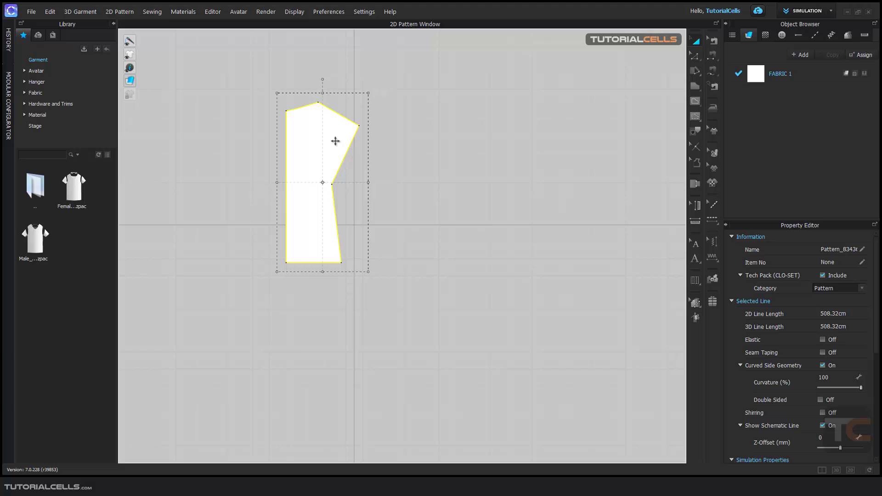
right_click(336, 141)
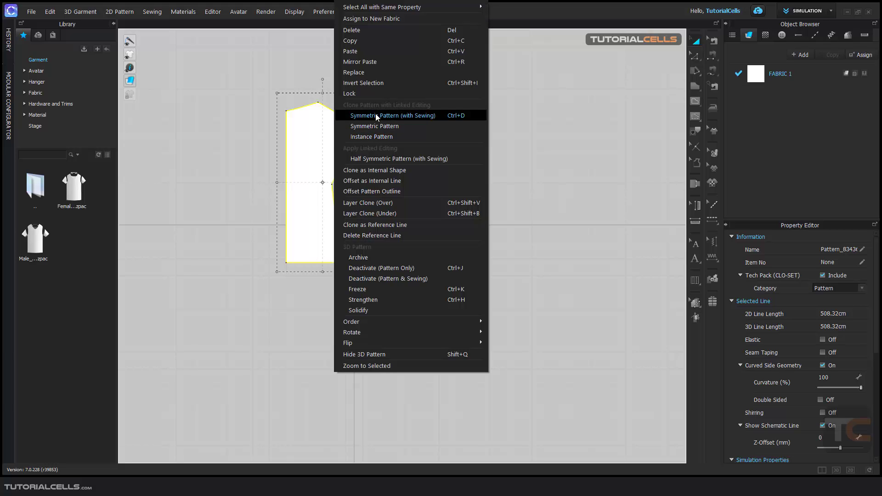
left_click(373, 136)
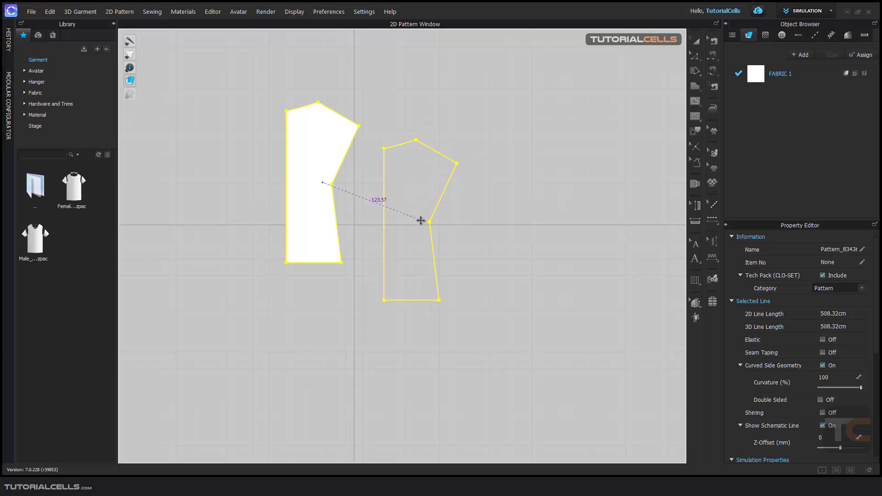
left_click(420, 221)
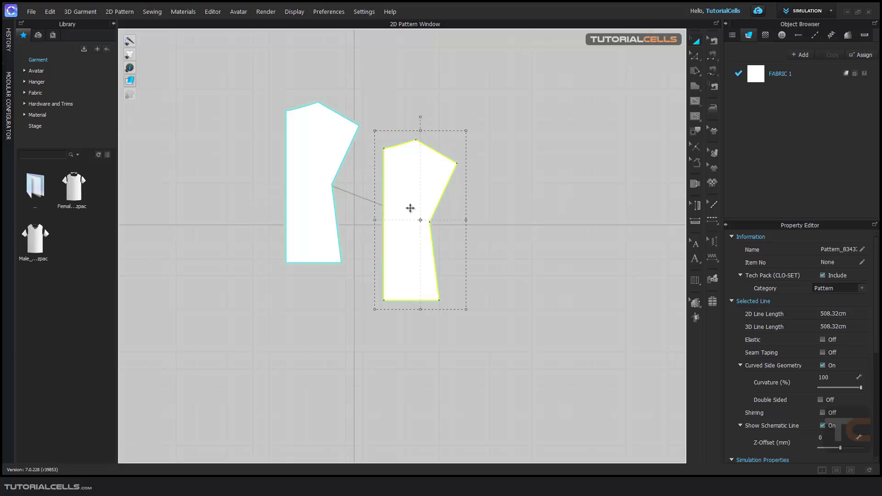
left_click_drag(411, 206, 415, 210)
left_click(340, 155)
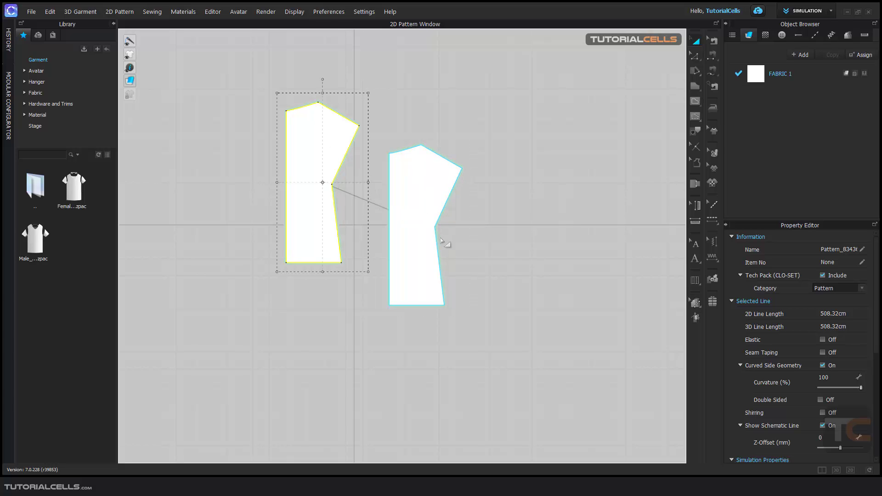
left_click(356, 312)
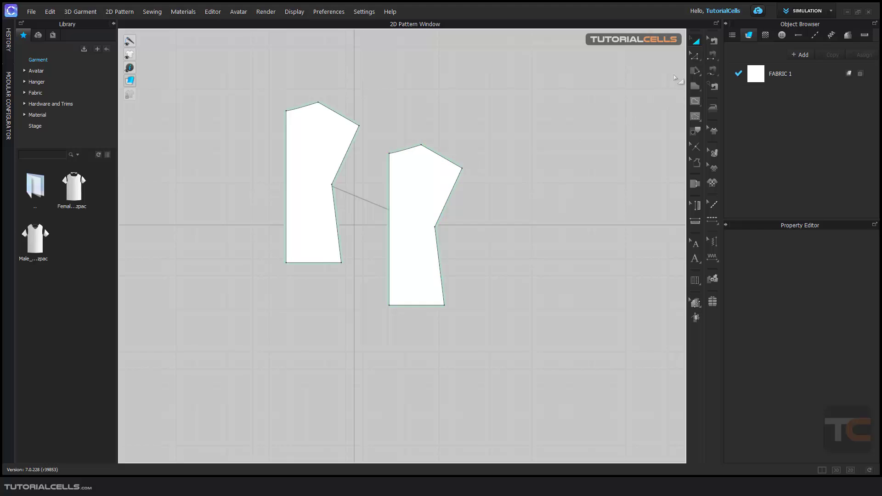
Step: Move the outer shoulder point of the instance piece outward
left_click(695, 55)
left_click(462, 169)
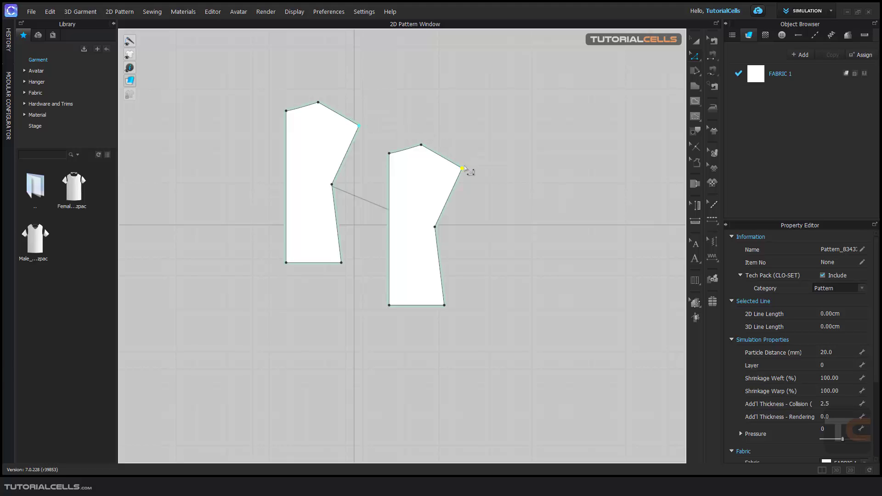
mouse_move(462, 170)
left_mouse_down()
mouse_move(470, 162)
mouse_move(471, 175)
left_mouse_up()
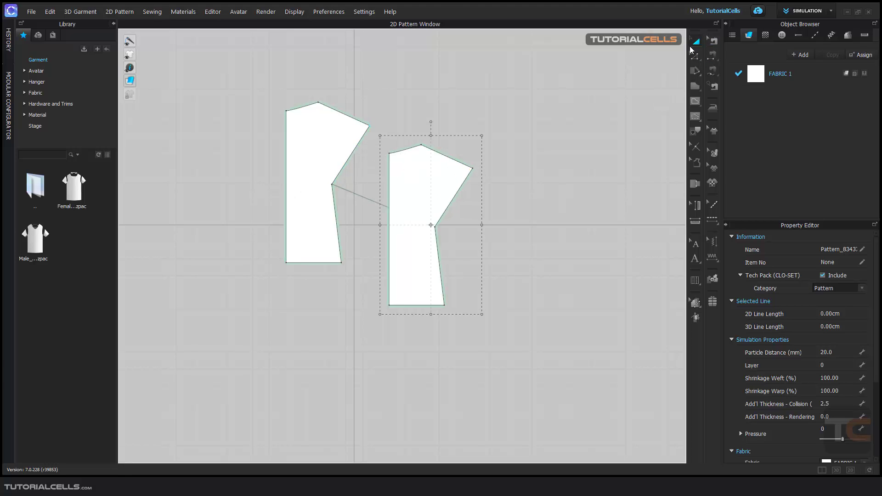
Step: Create a second Instance Pattern to the right of the first one and spread the three linked pieces apart
right_click(430, 184)
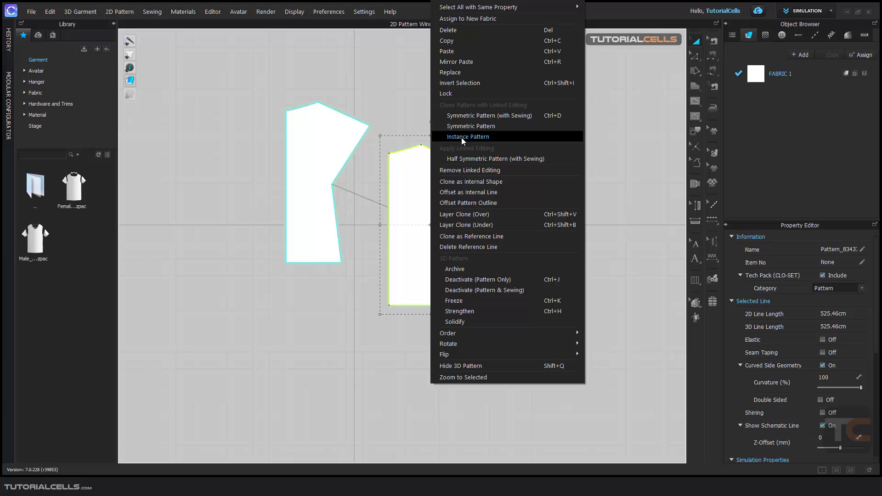
left_click(461, 137)
left_click(547, 239)
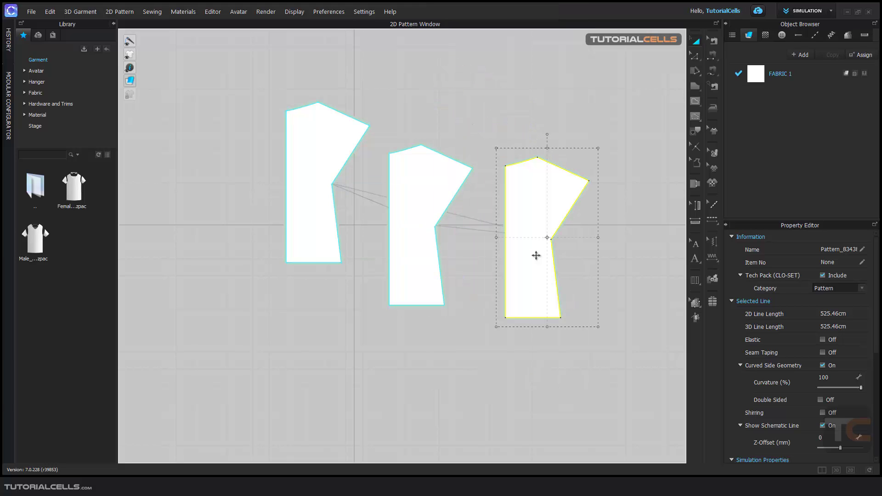
left_click_drag(430, 246, 410, 297)
left_click_drag(337, 158, 318, 150)
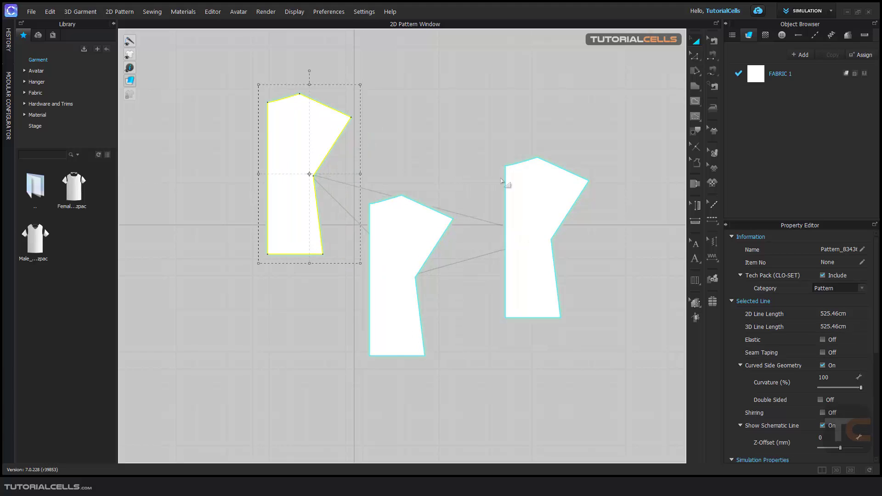
left_click_drag(528, 179, 525, 181)
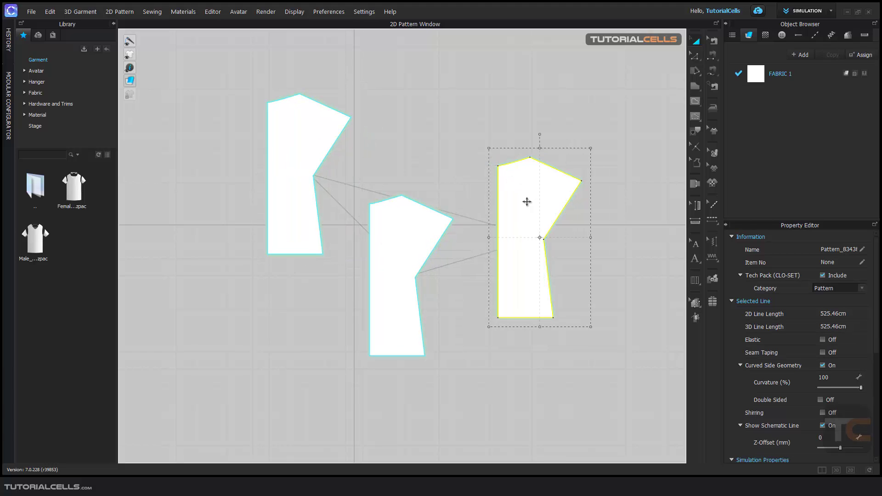
Step: Move the outer shoulder point of the rightmost instance inward and slightly down
left_click(694, 54)
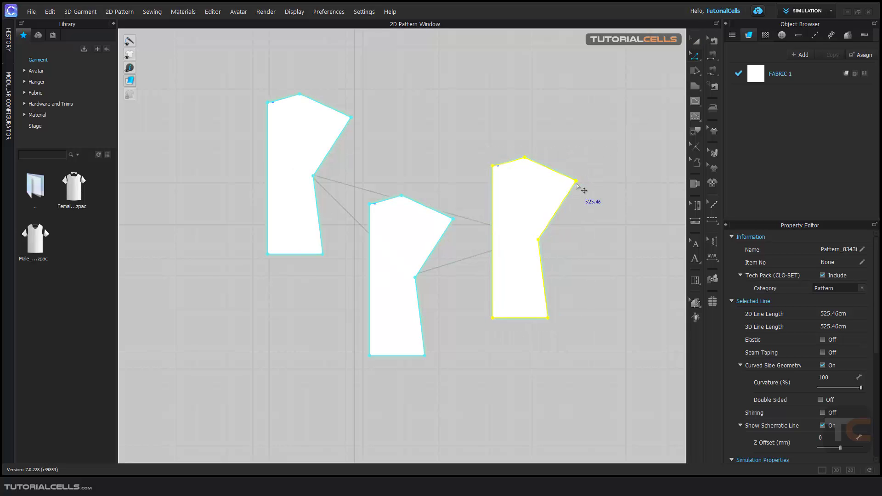
left_click(581, 184)
left_click_drag(577, 181, 563, 193)
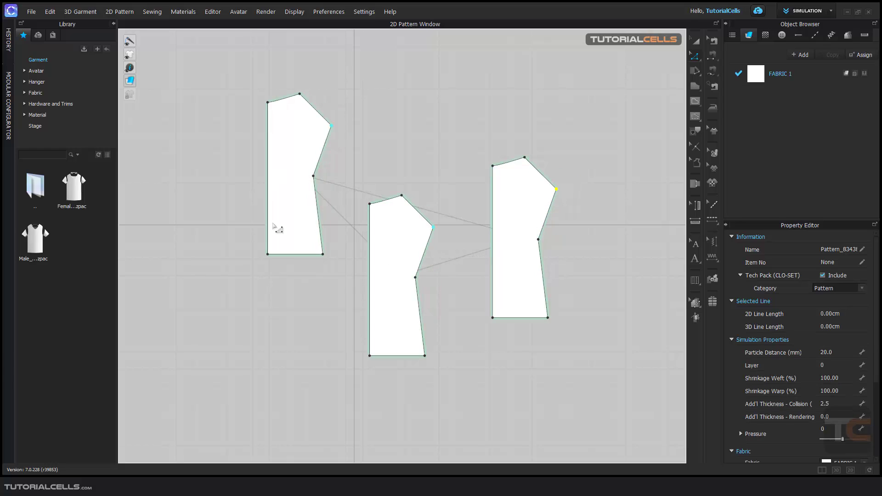